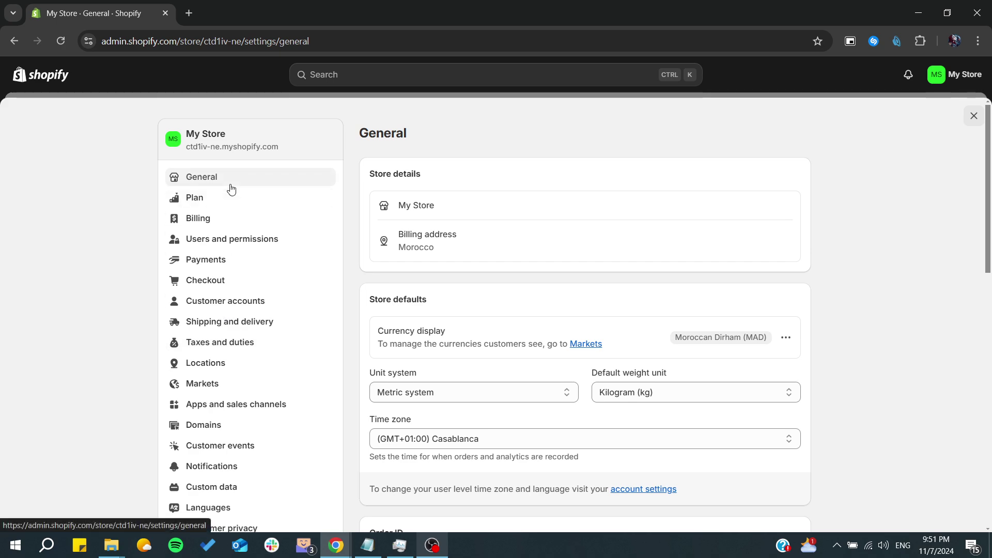
scroll(230, 194, down, 3)
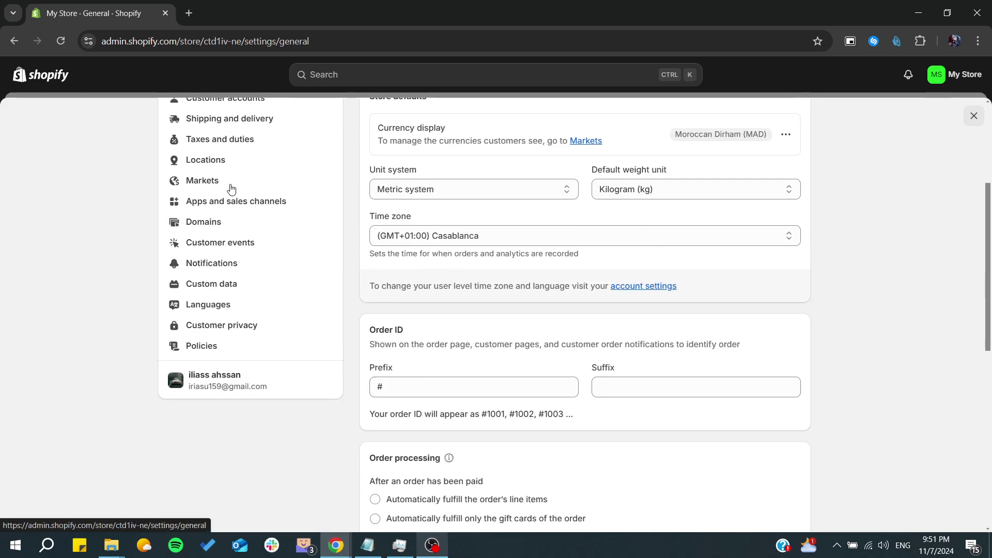
- Open Policies settings and review the Return rules section, currently turned off
click(191, 348)
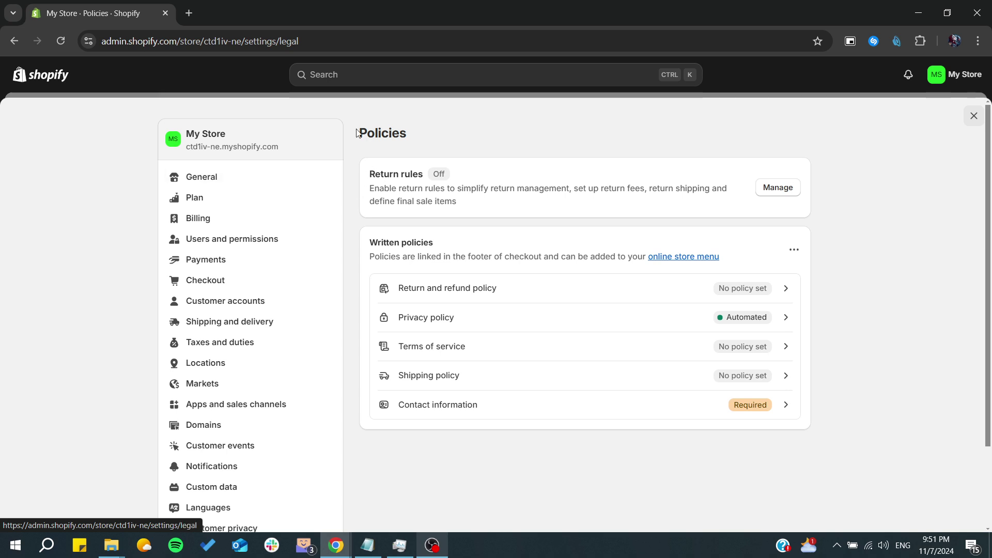
drag(356, 132, 515, 447)
click(469, 459)
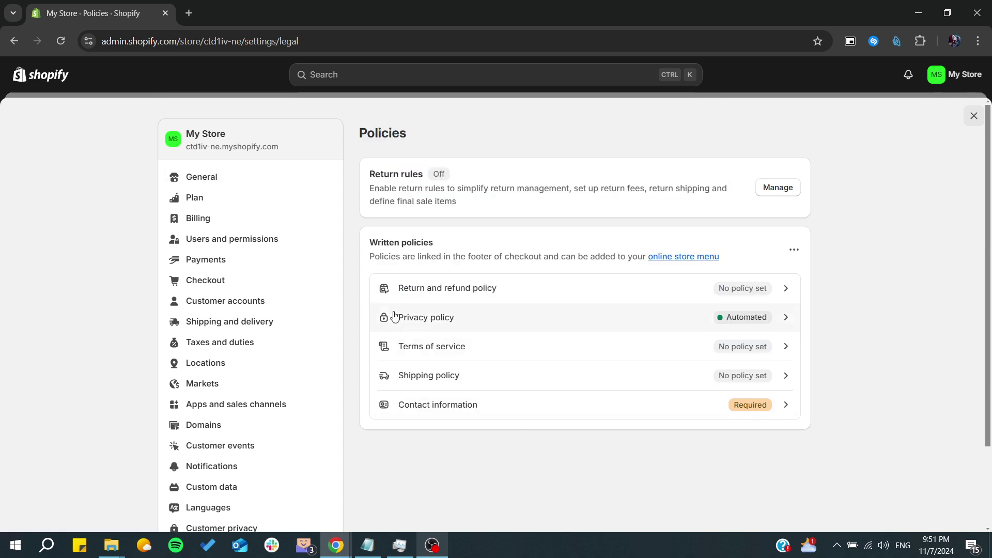
drag(370, 174, 448, 174)
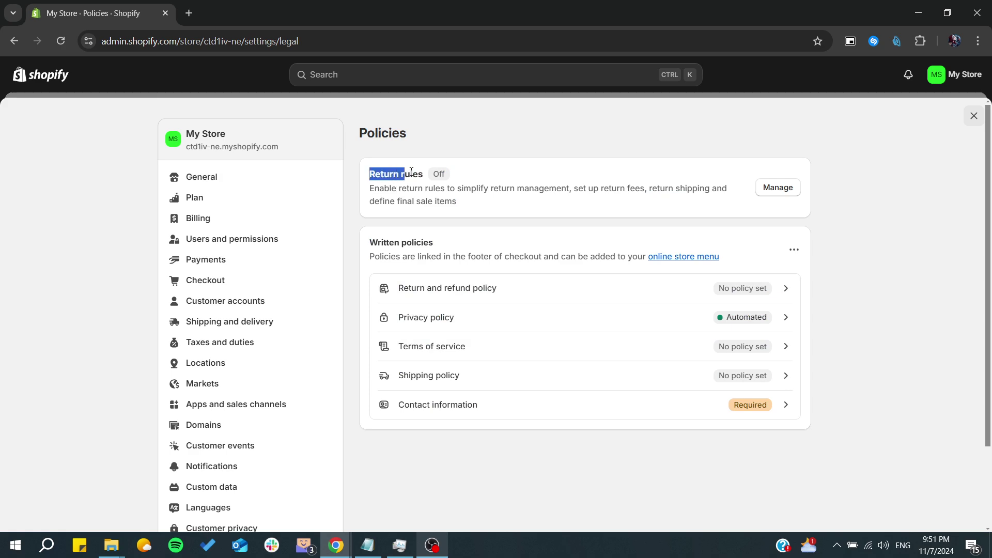
click(459, 177)
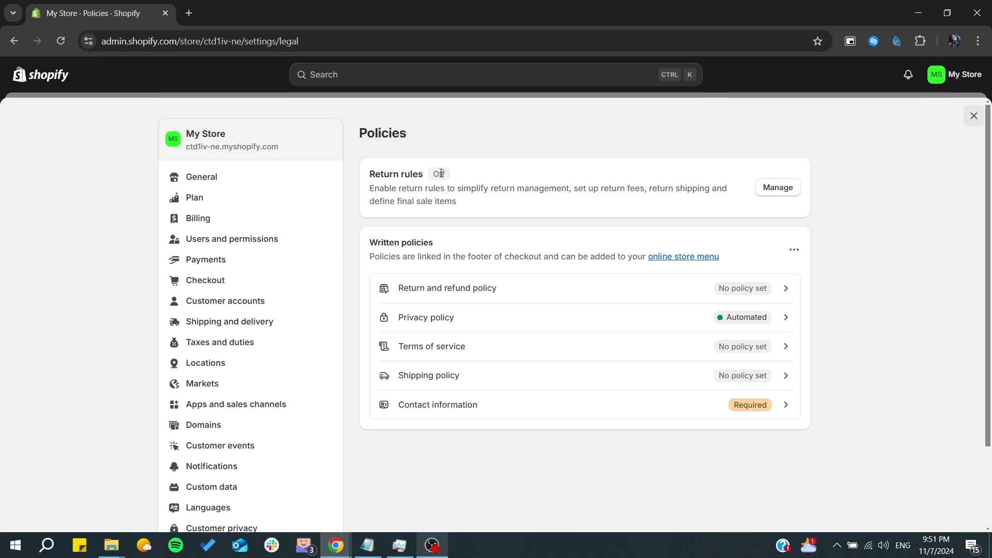
- In the return rules editor, choose Custom days and enter 200, keeping free return shipping
click(772, 189)
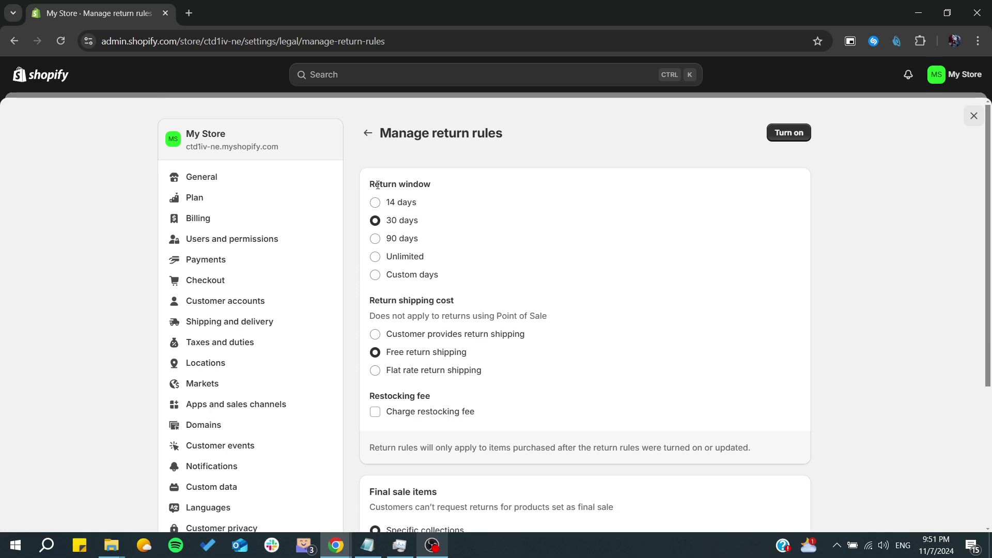
drag(378, 185, 455, 184)
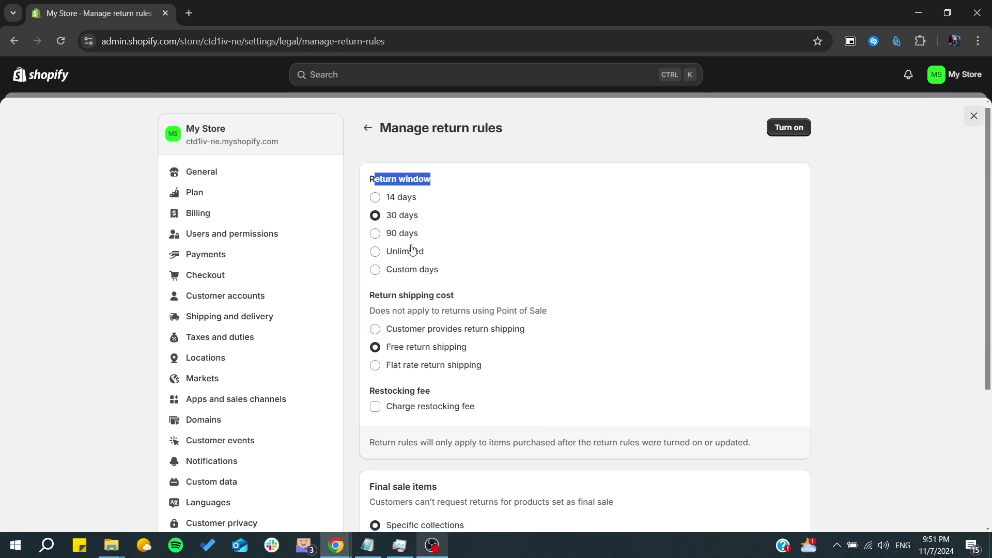
click(388, 275)
click(383, 257)
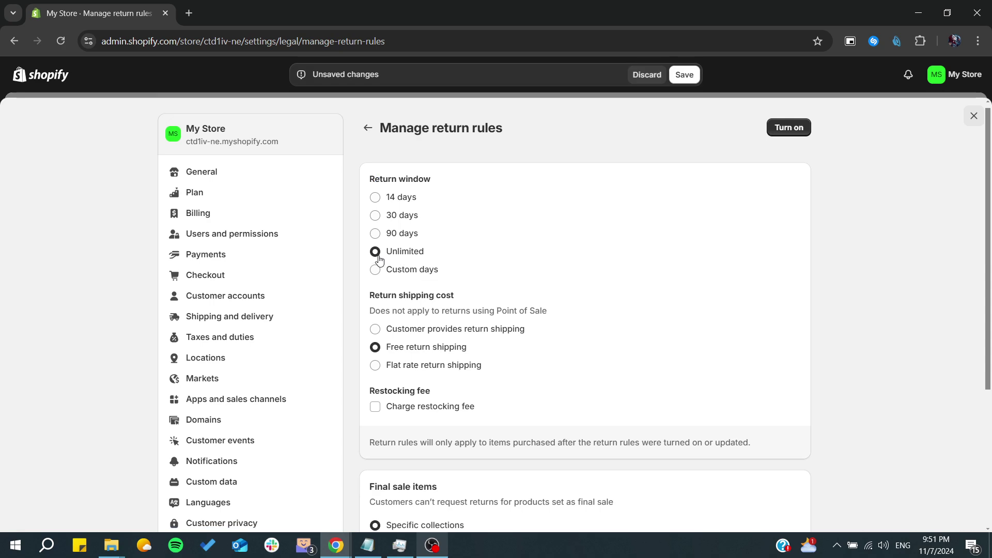
click(377, 269)
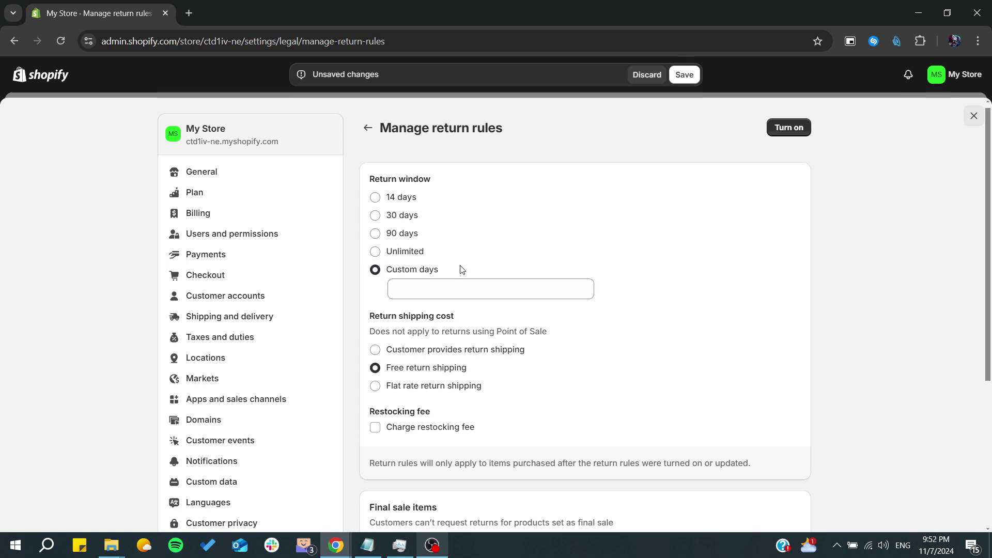
click(453, 287)
text(200)
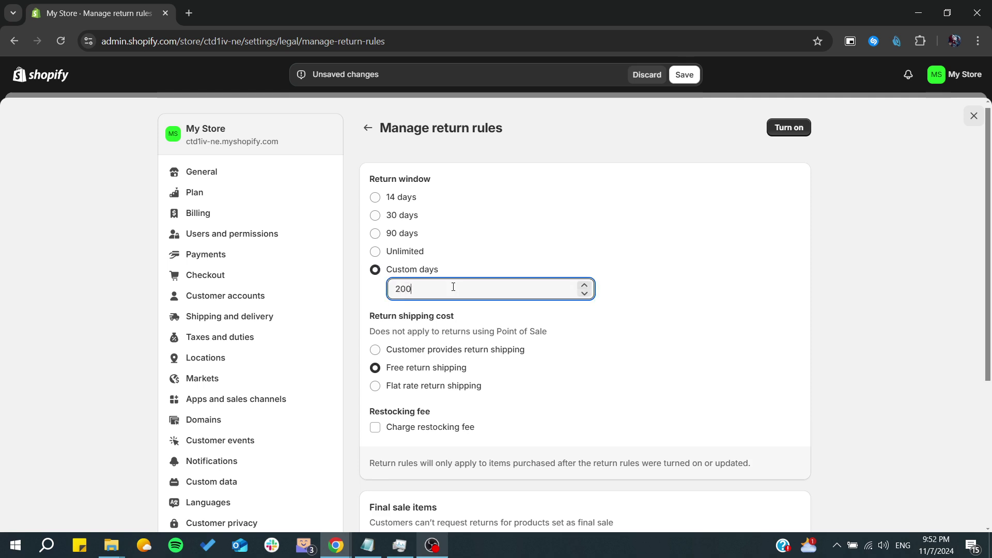
click(641, 293)
scroll(489, 334, down, 1)
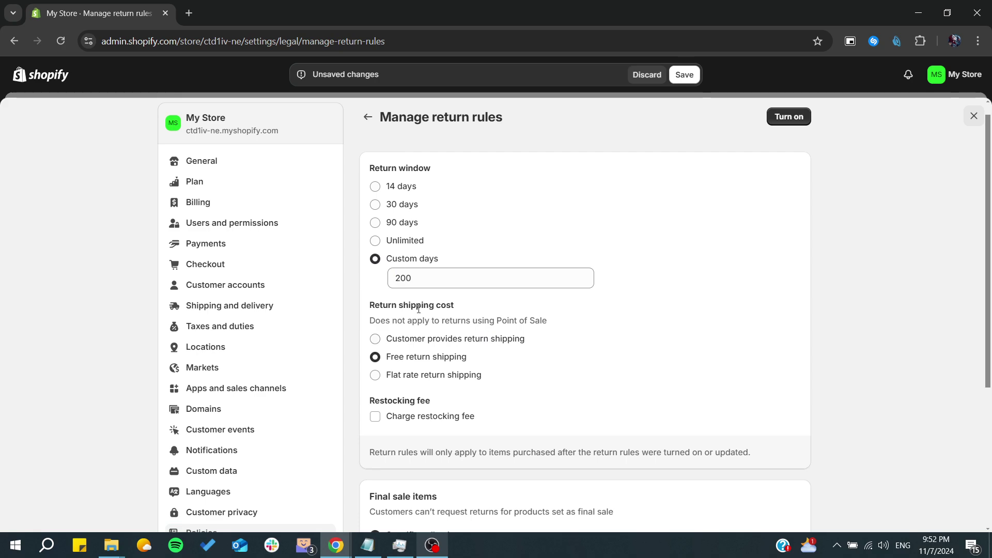
drag(369, 305, 458, 305)
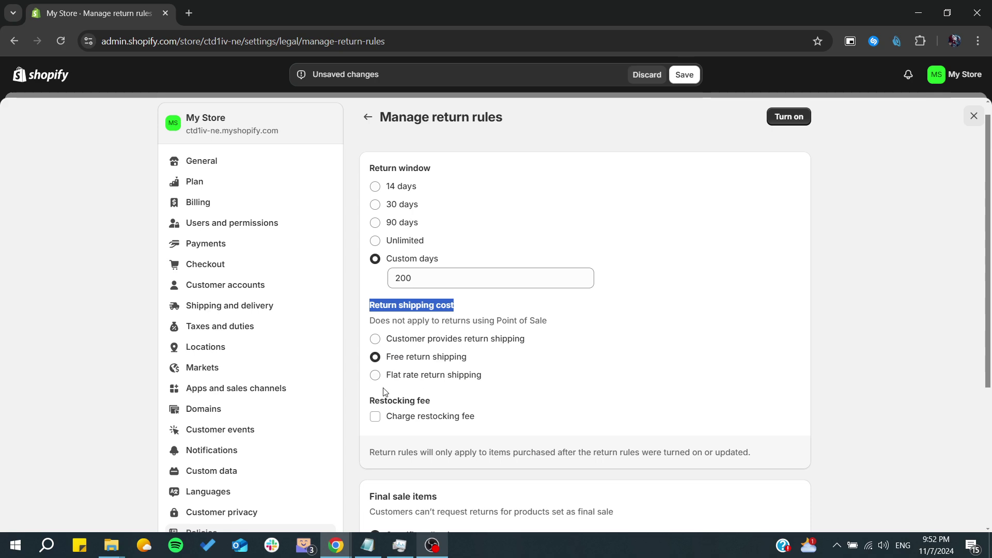
scroll(383, 392, down, 1)
scroll(383, 388, down, 1)
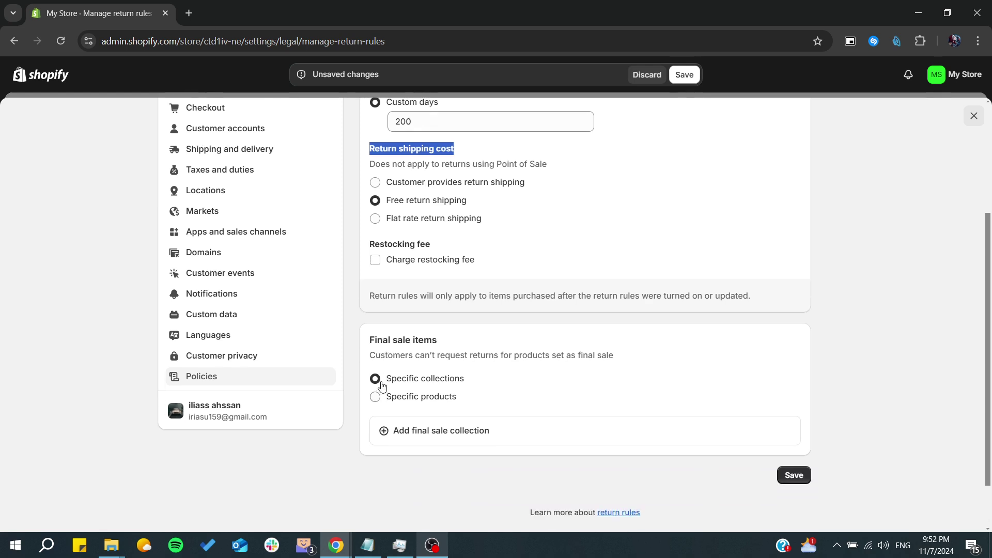
- Leave the return rules editor and discard the unsaved 200-day window change
drag(371, 340, 439, 343)
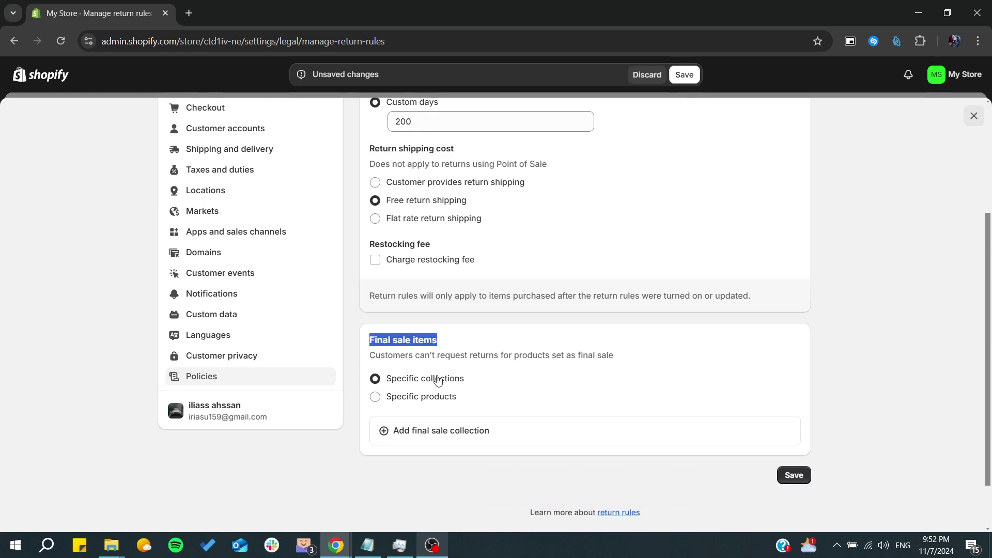
scroll(427, 403, up, 2)
scroll(426, 403, down, 3)
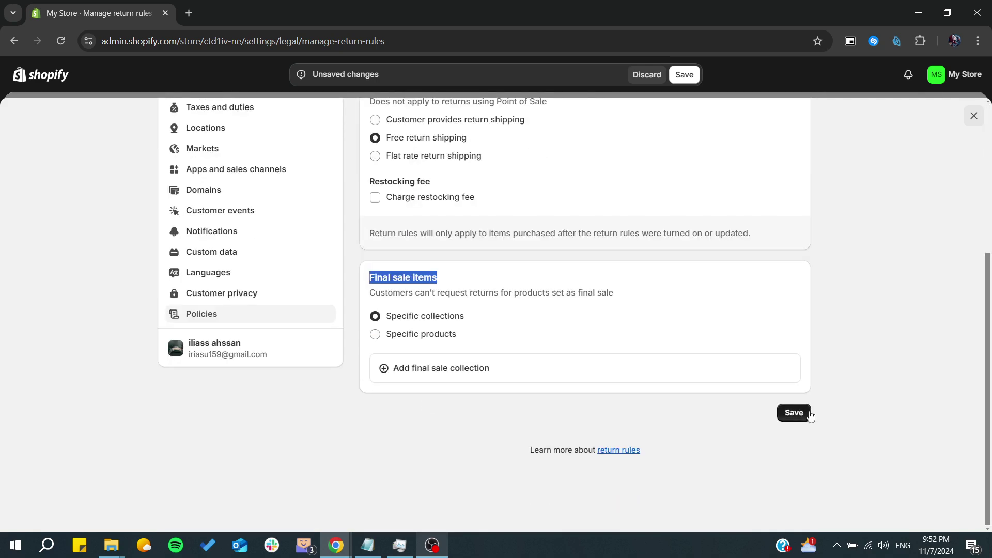
scroll(810, 415, up, 3)
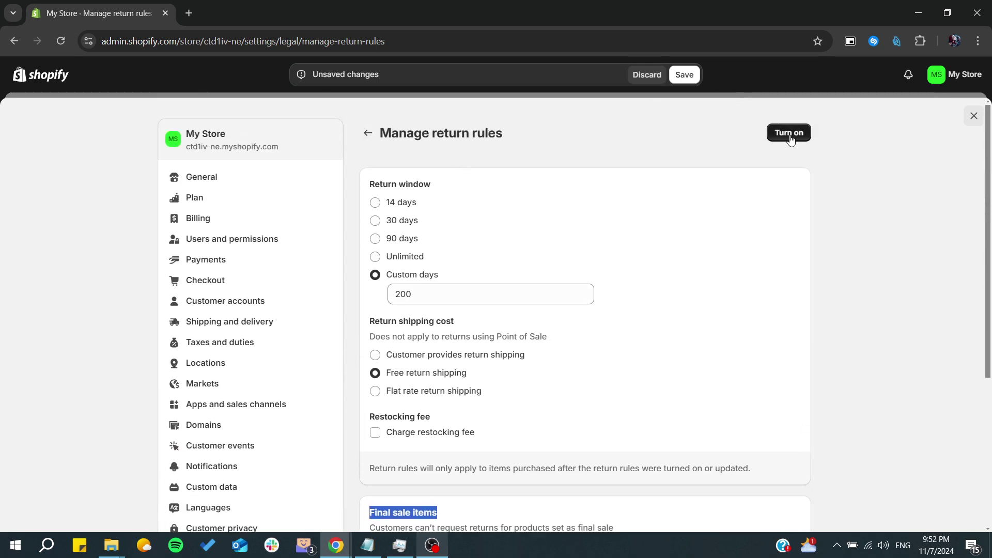
click(368, 133)
click(647, 74)
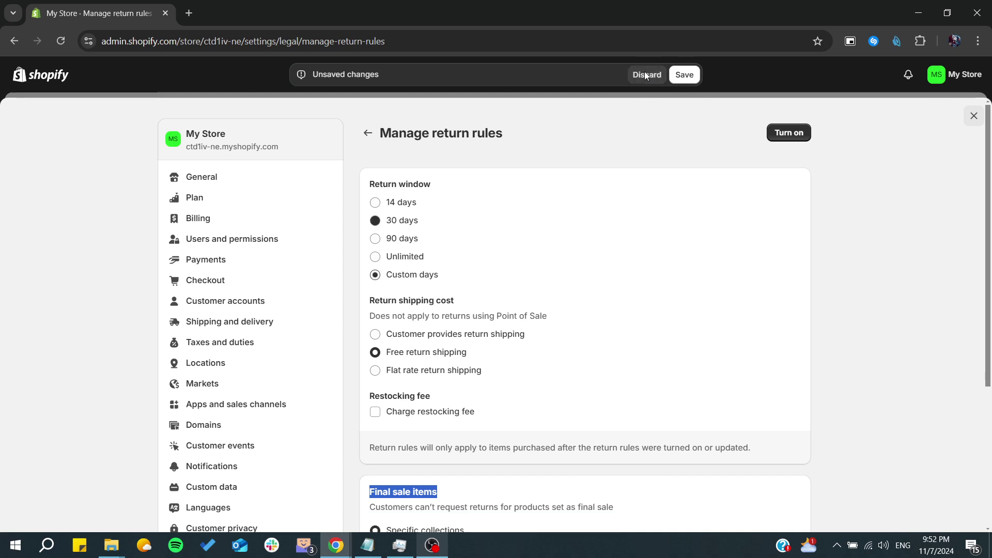
- Back on Policies, open the empty return and refund policy editor, then cancel unpublished
click(367, 132)
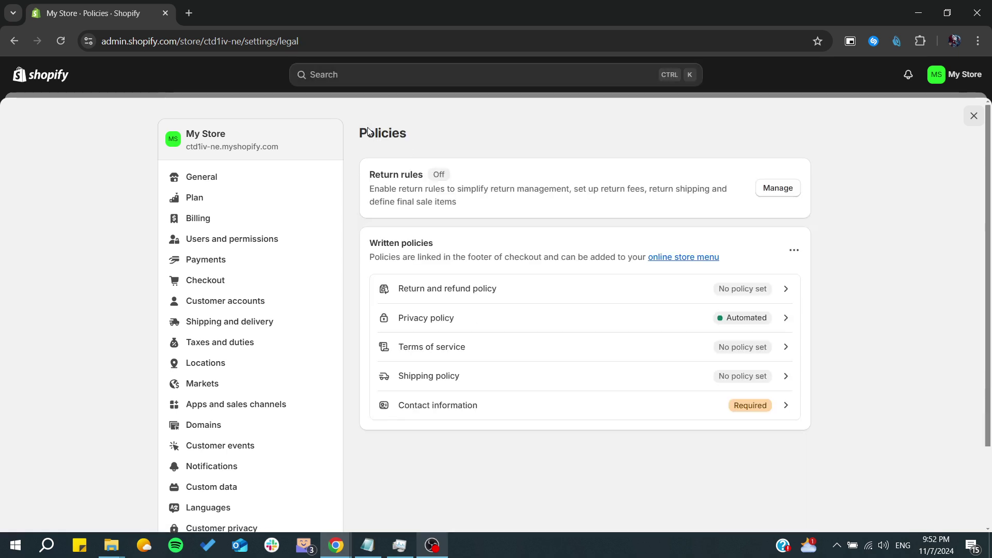
click(421, 291)
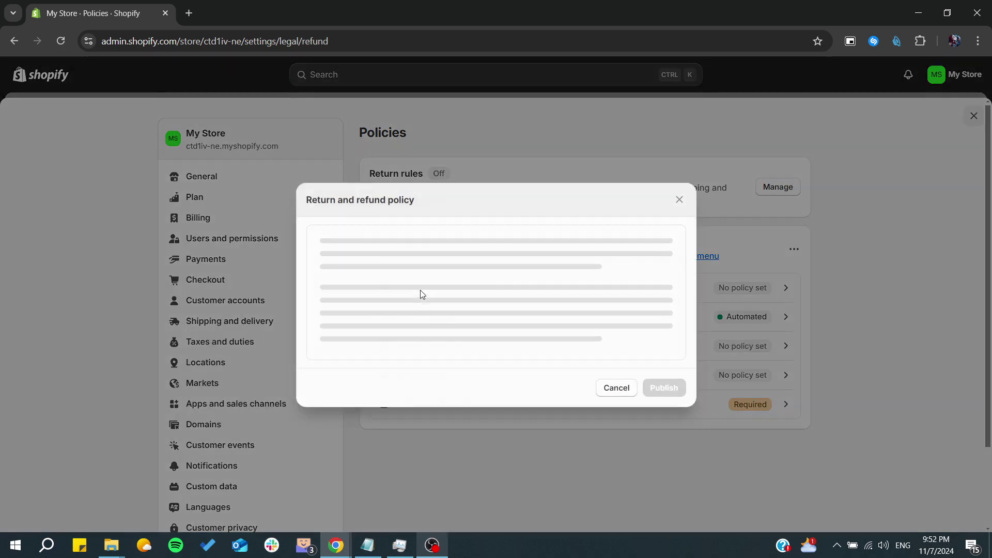
click(395, 287)
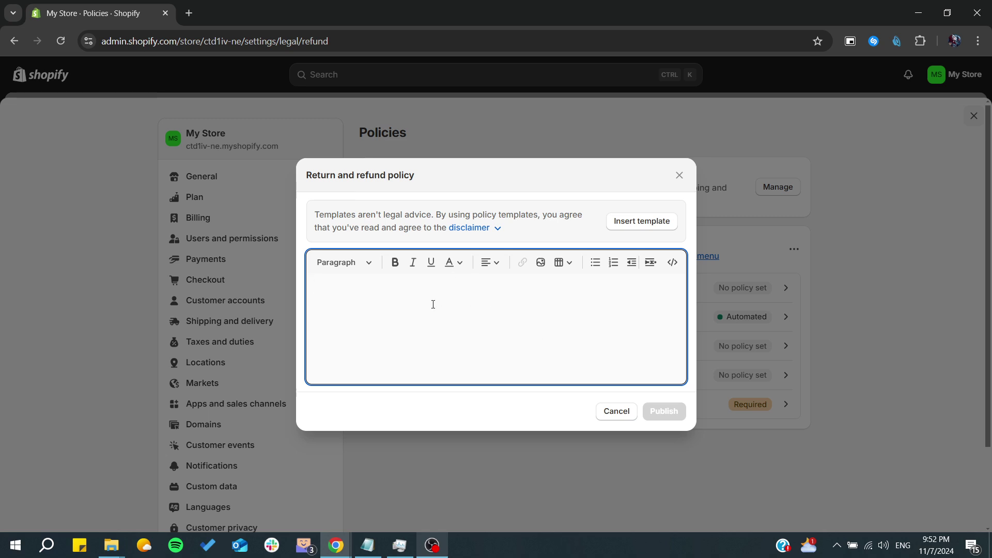
click(601, 414)
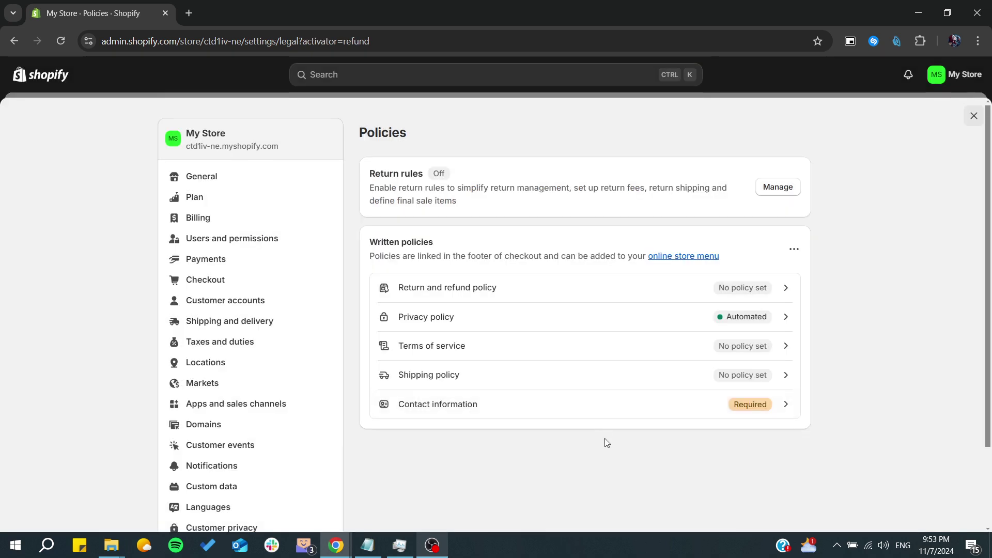